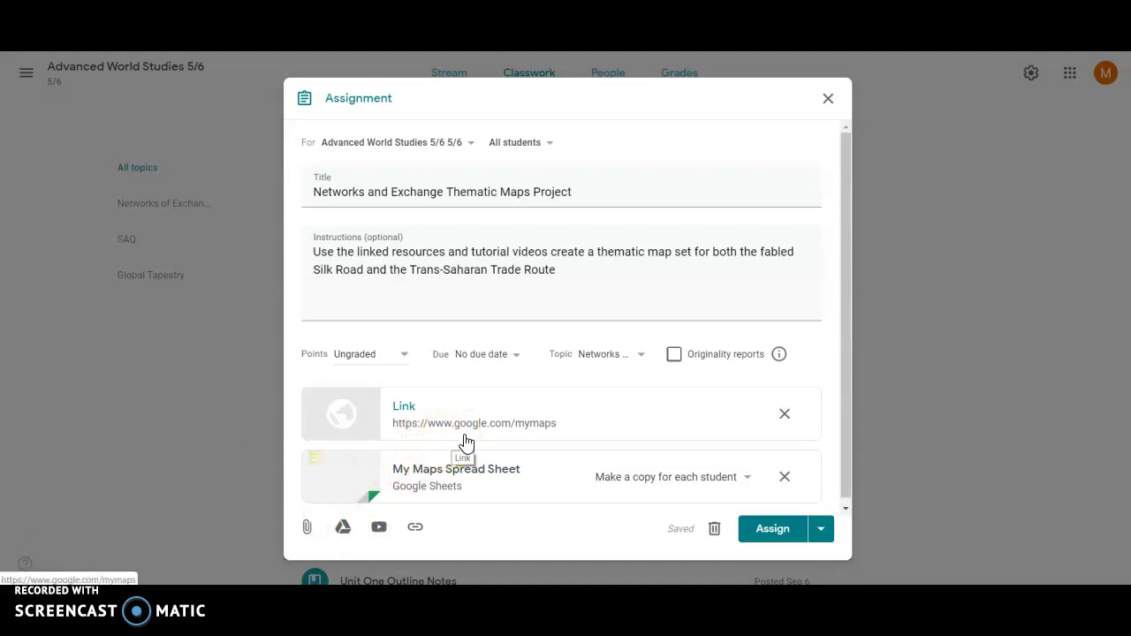
Open the Google My Maps link from the assignment and create a new map centred on Asia.
left_click(466, 438)
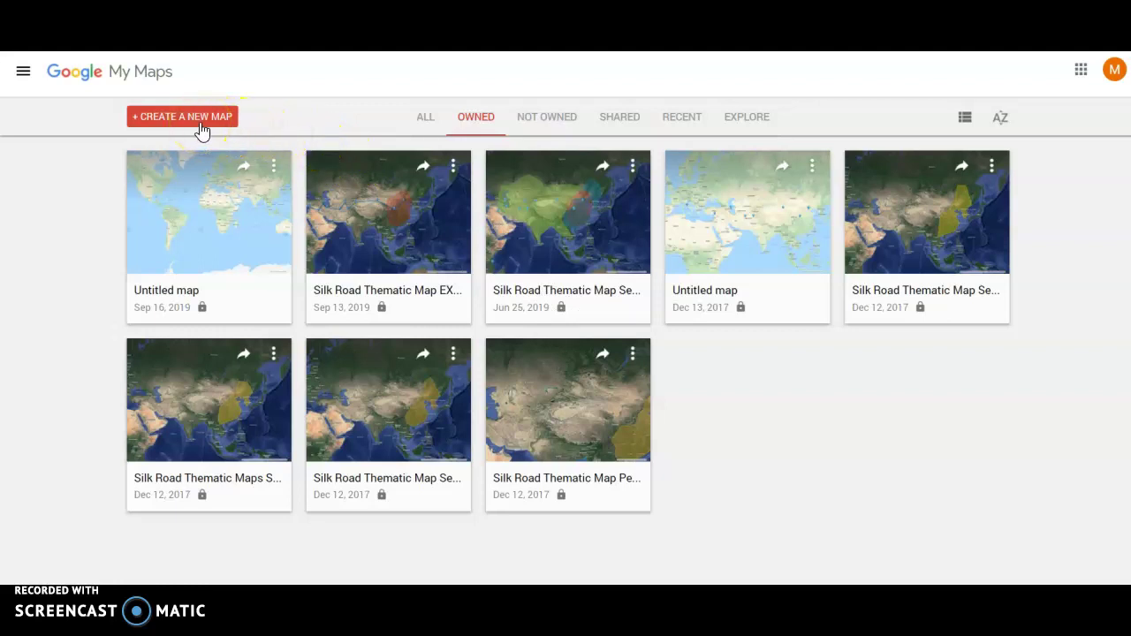
left_click(201, 130)
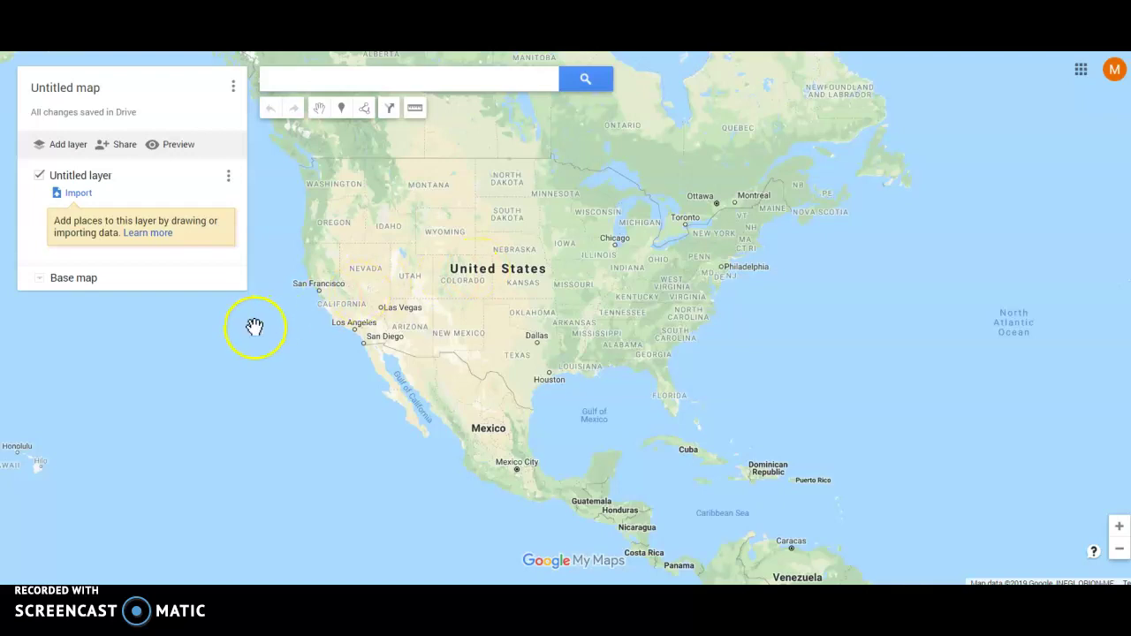
left_click_drag(255, 327, 957, 295)
left_click_drag(350, 349, 1123, 348)
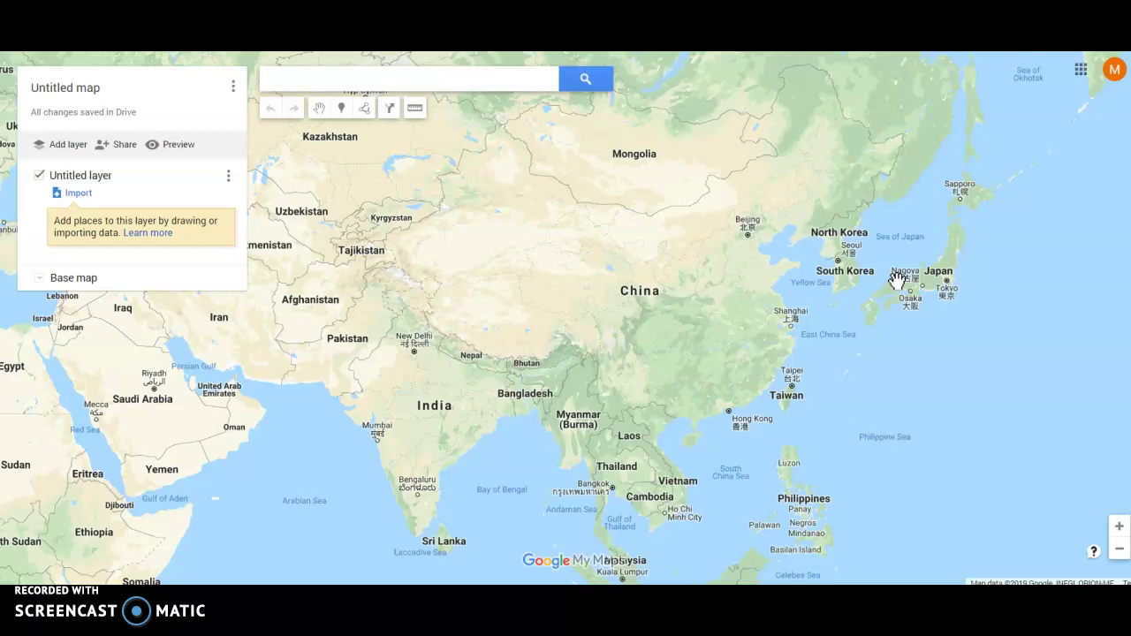
left_click(719, 214)
Title the new map "Networks of Exchange Thematic Maps" and save the title.
left_click(93, 94)
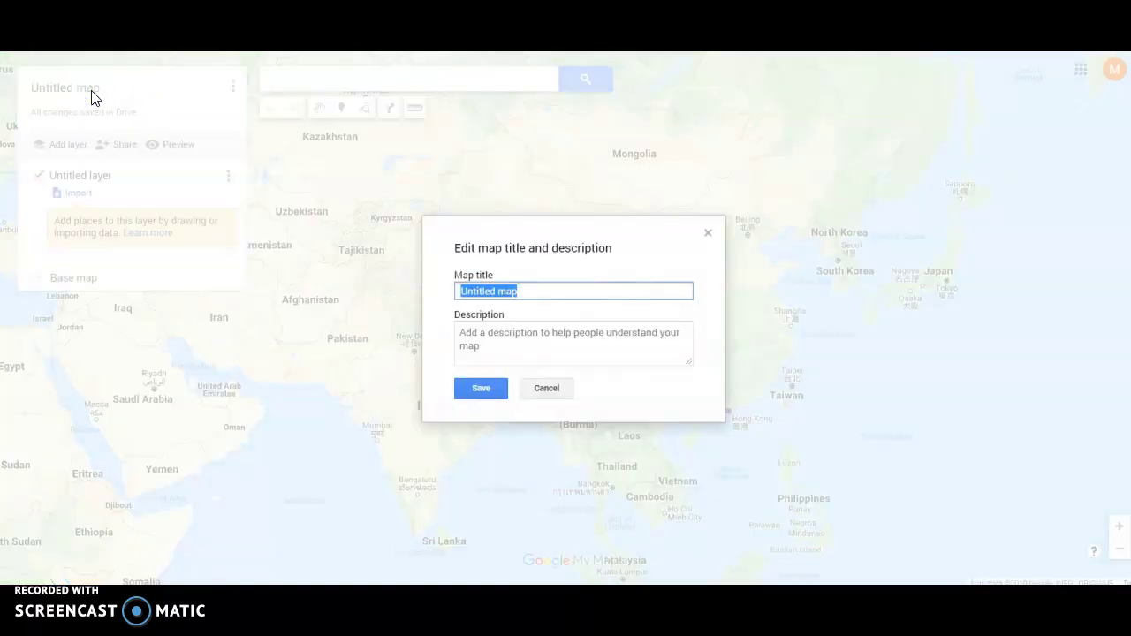
type("Net")
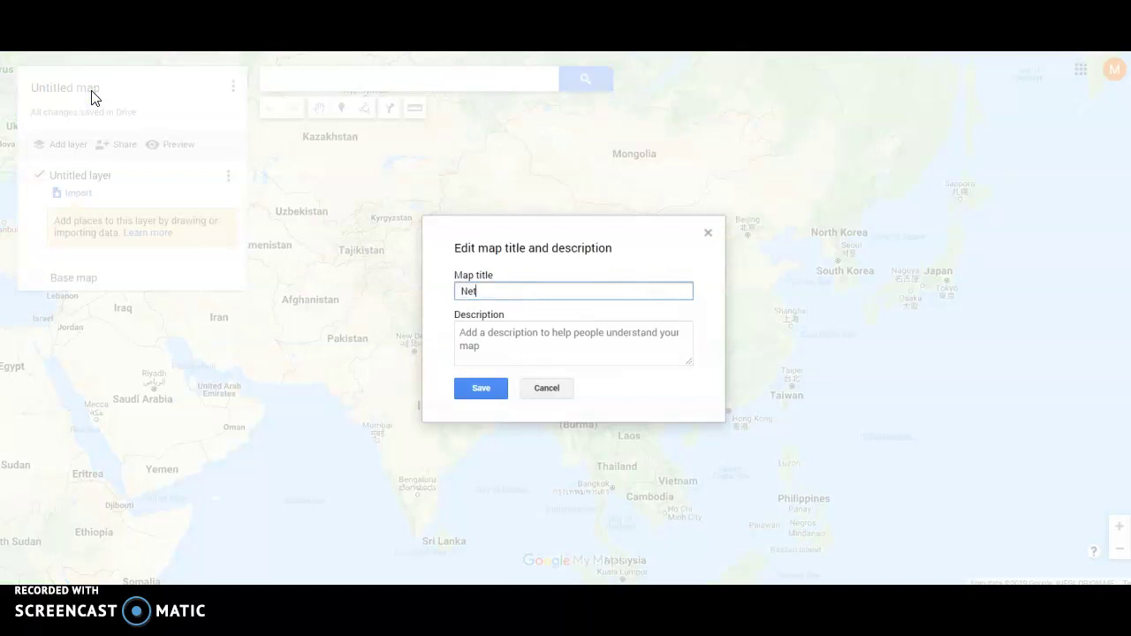
type("works of Exchange Thematic Maps")
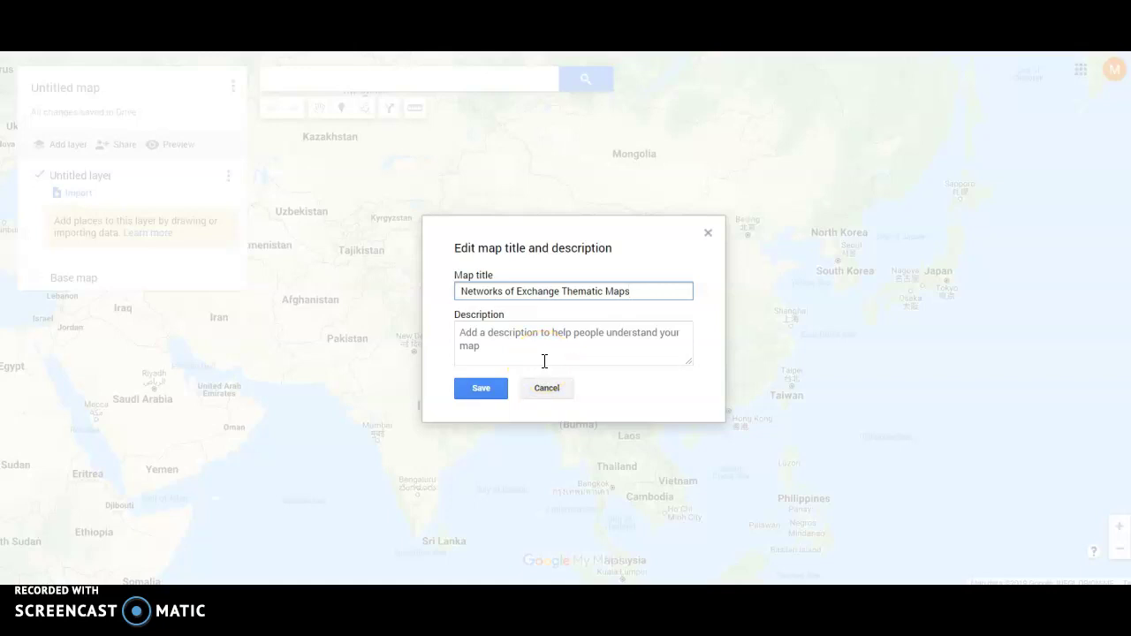
left_click(481, 388)
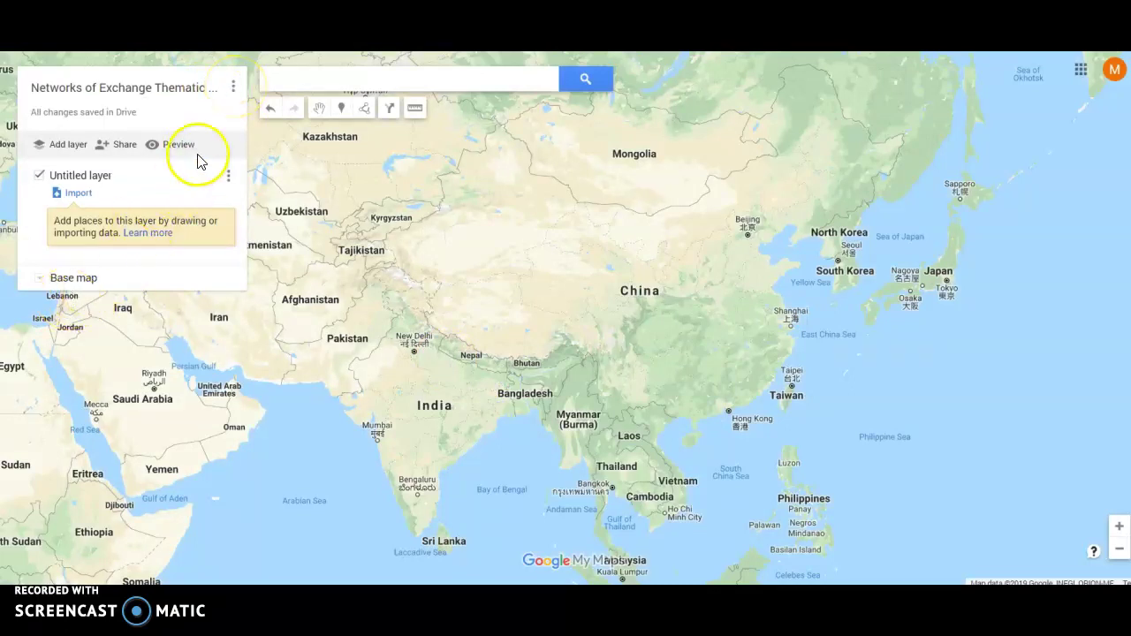
Save the current view of Asia as the map's default view and change the base map to the terrain style.
left_click(234, 87)
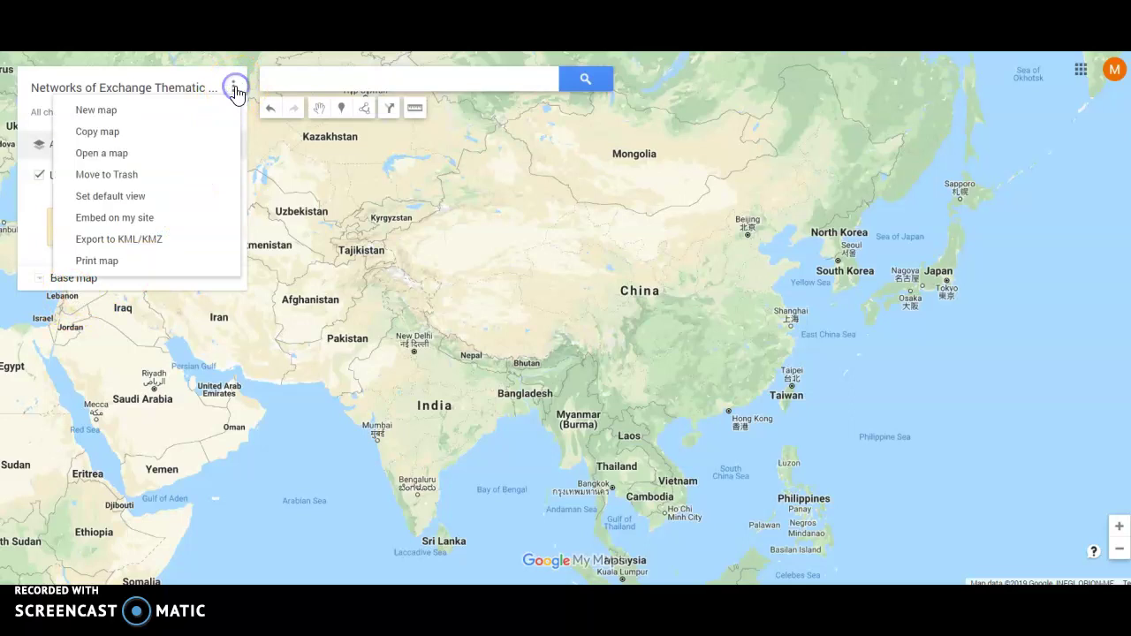
left_click(173, 203)
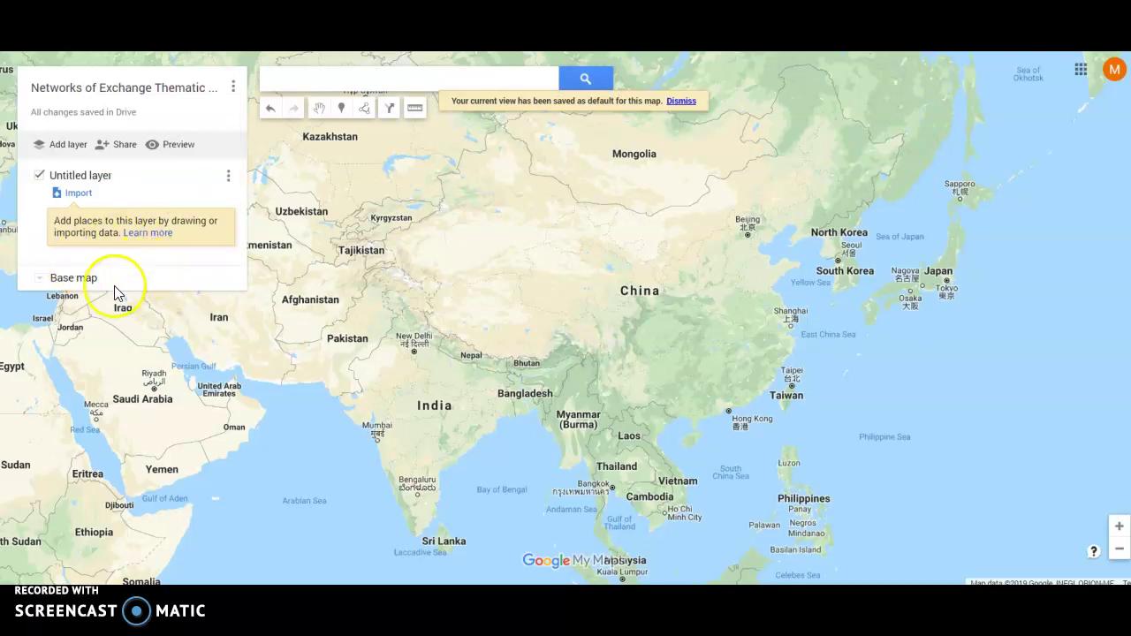
left_click(39, 281)
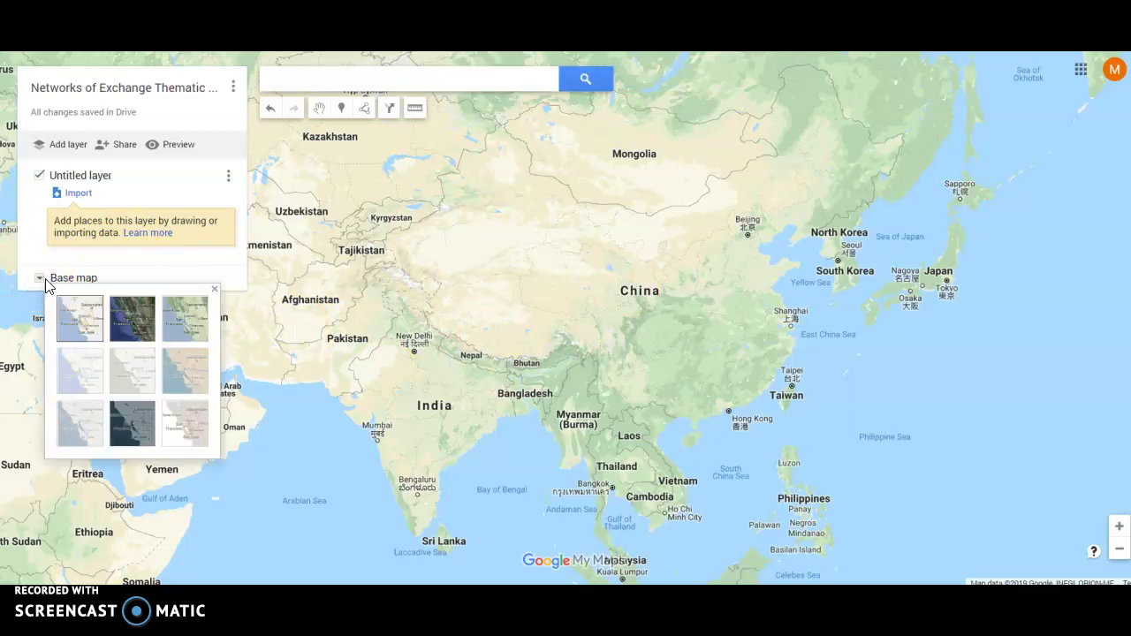
left_click(117, 313)
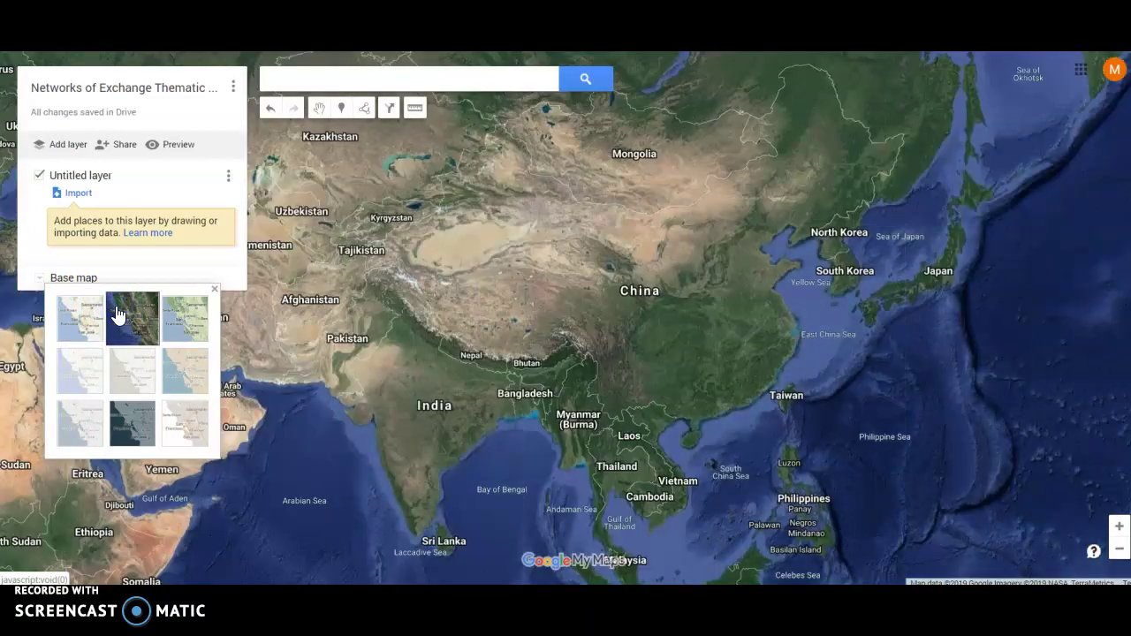
left_click(184, 314)
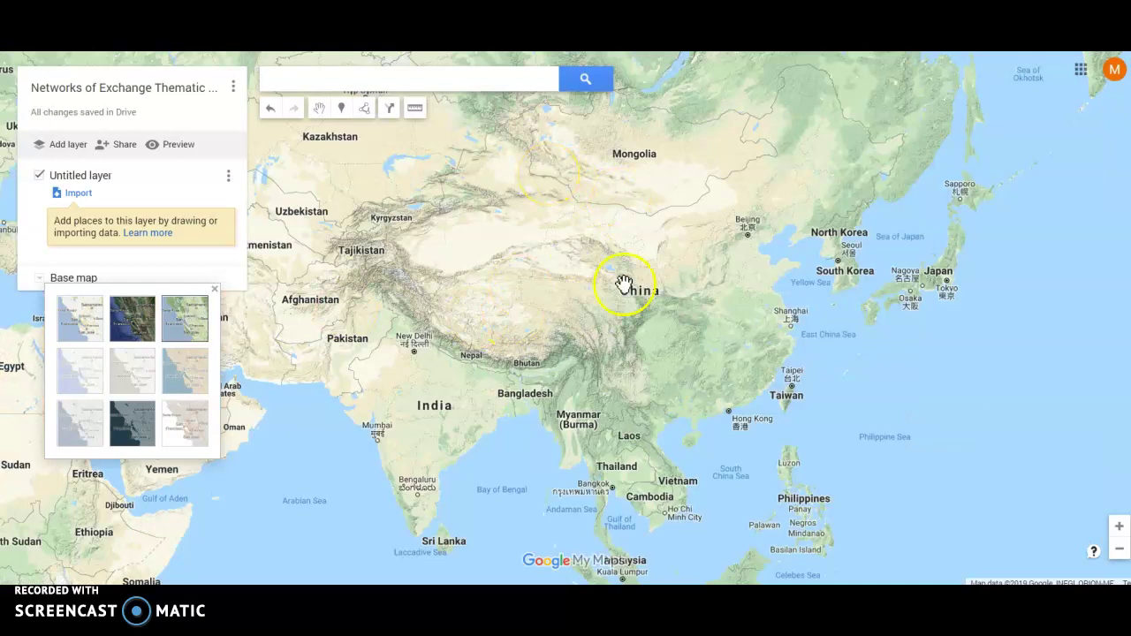
left_click(39, 281)
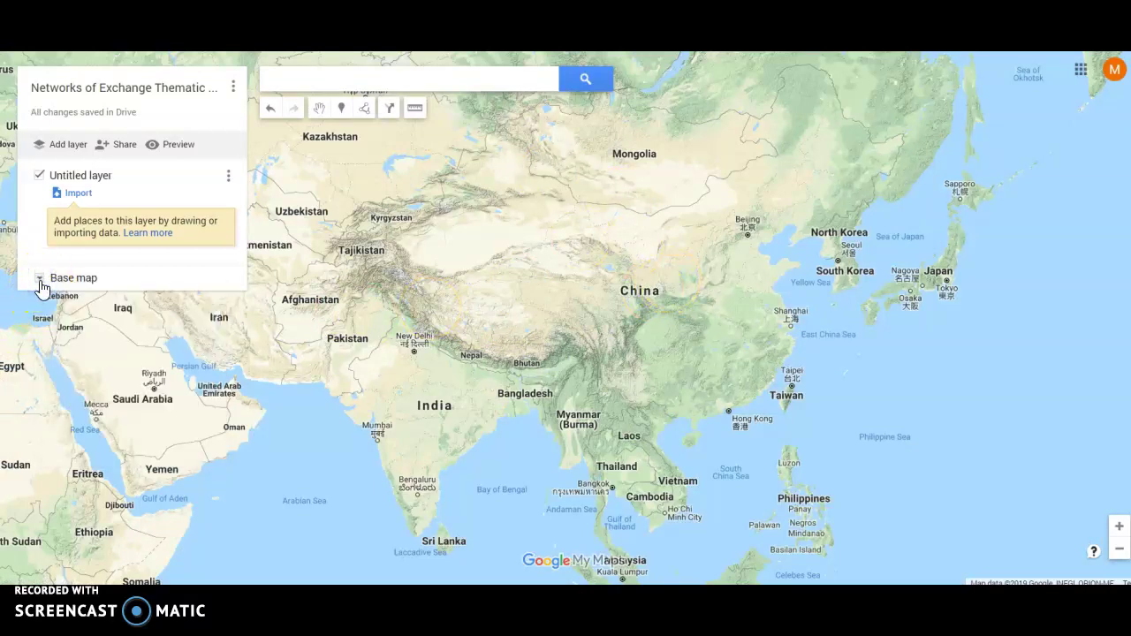
Add three more layers to the map.
left_click(72, 152)
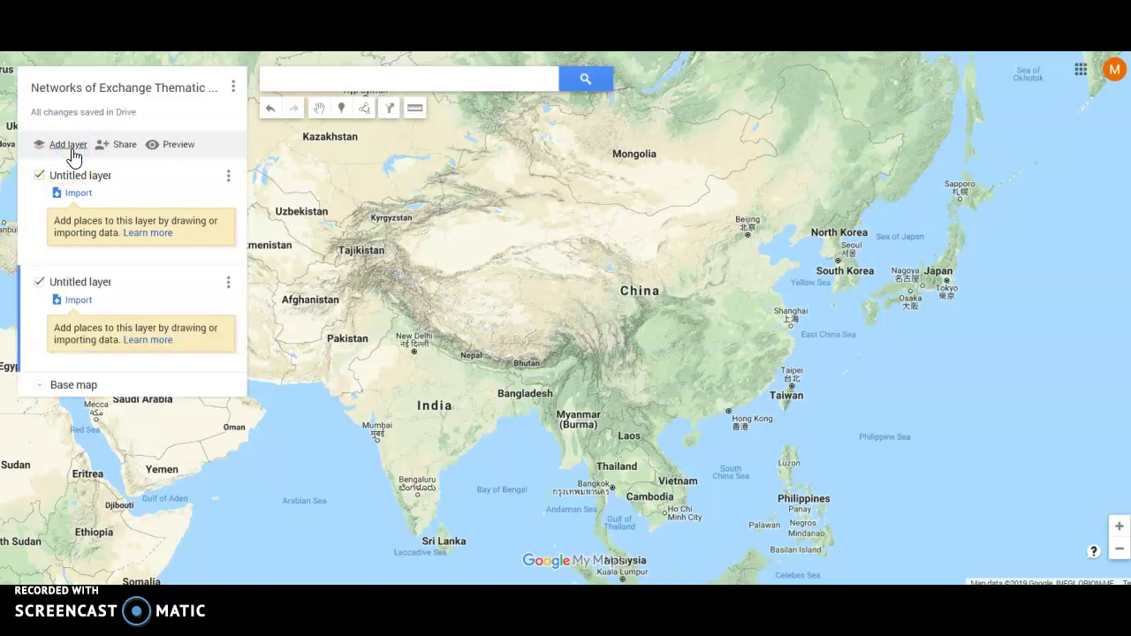
left_click(73, 152)
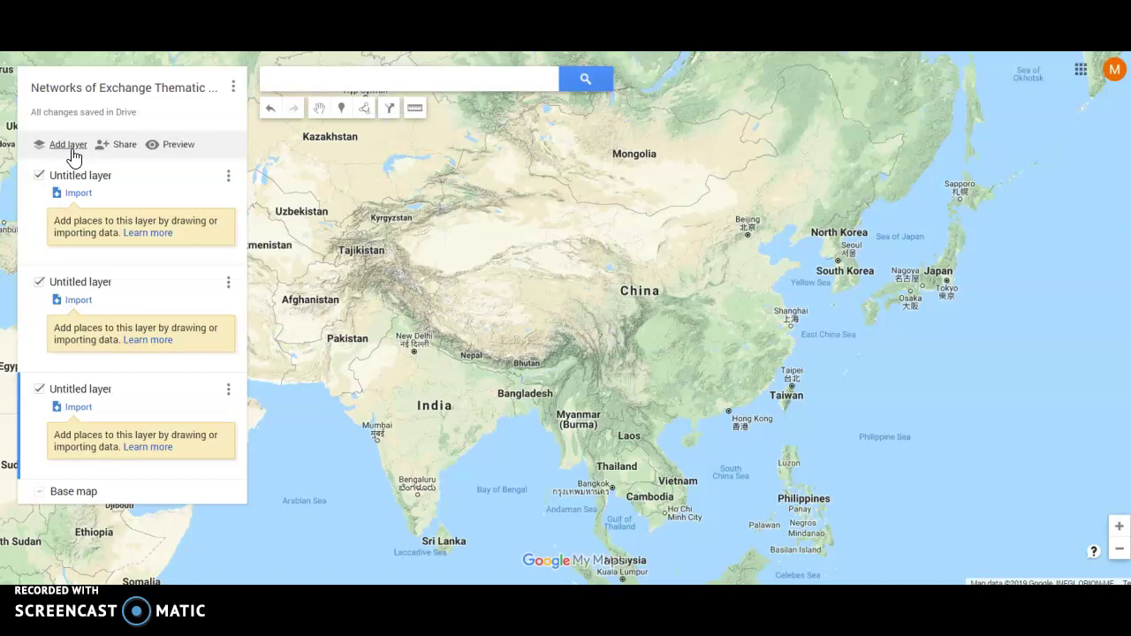
left_click(73, 152)
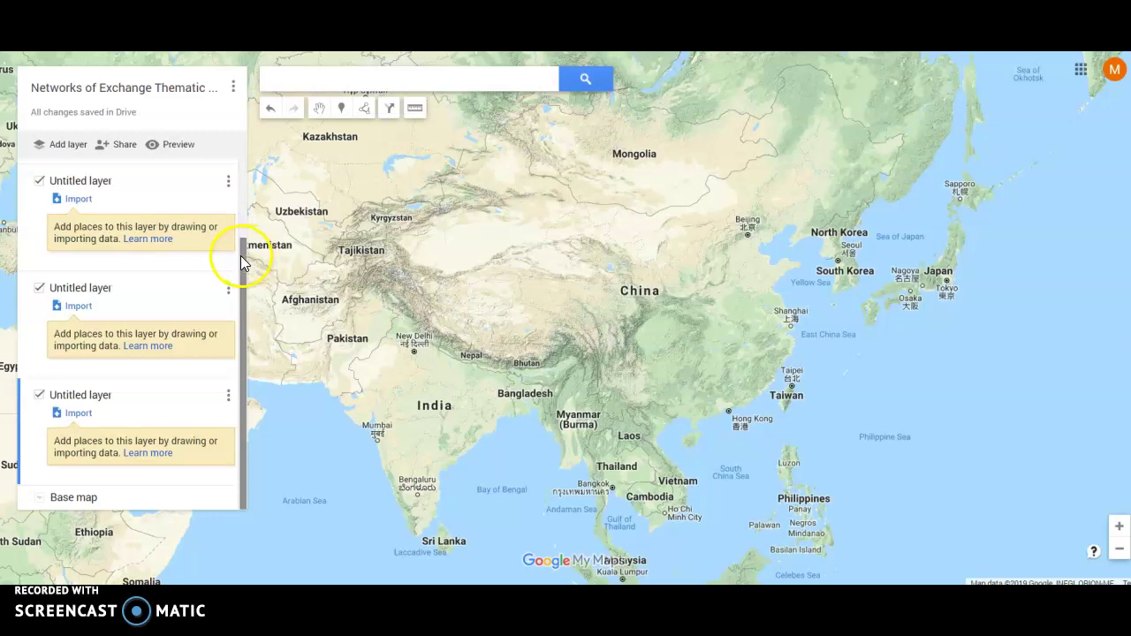
Rename the first untitled layer as "Cultural Map".
left_click_drag(241, 253, 236, 171)
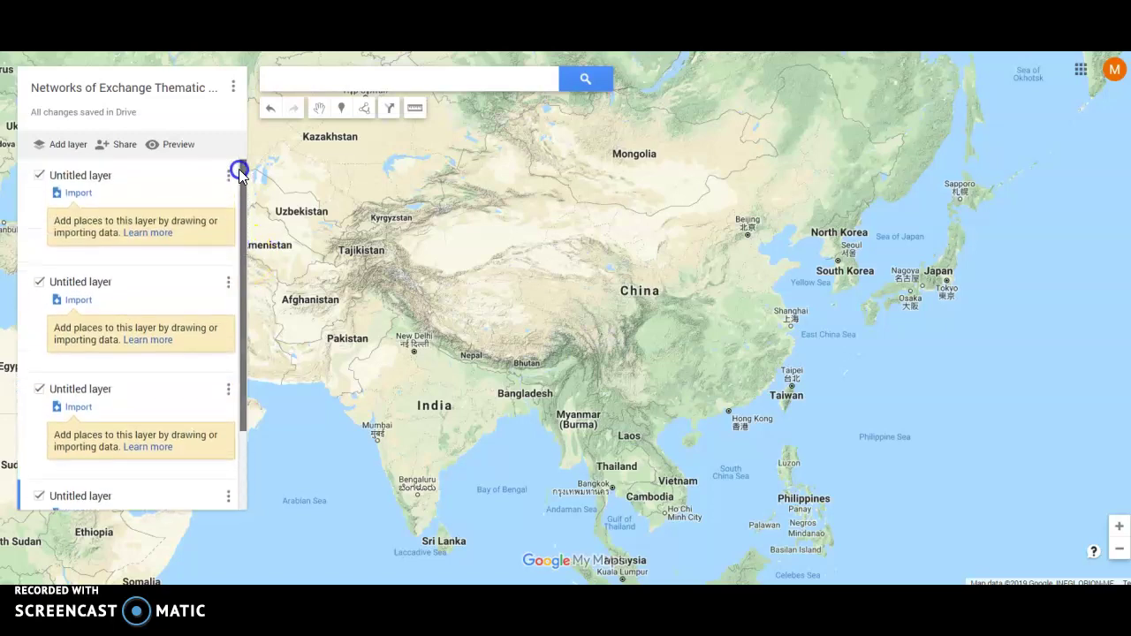
left_click(75, 184)
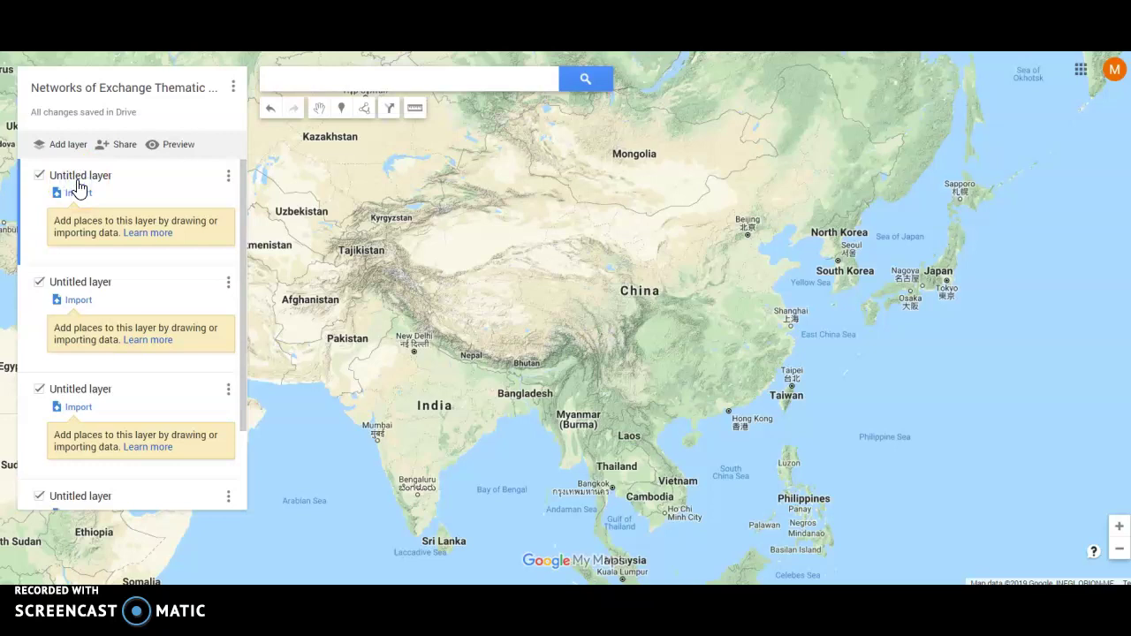
left_click(76, 181)
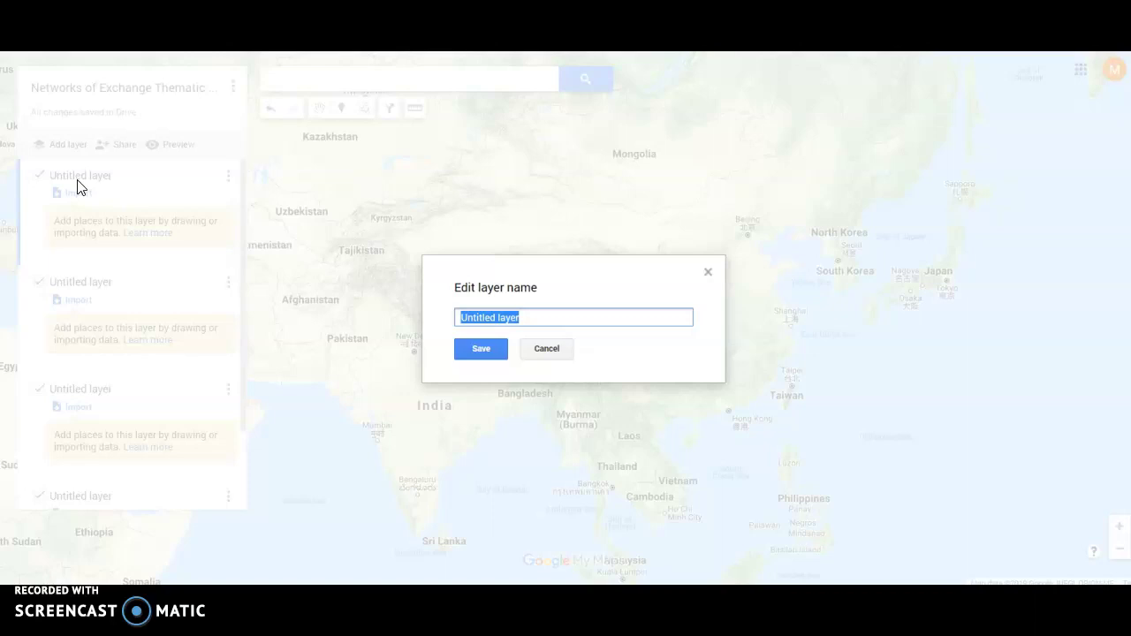
type("Cul")
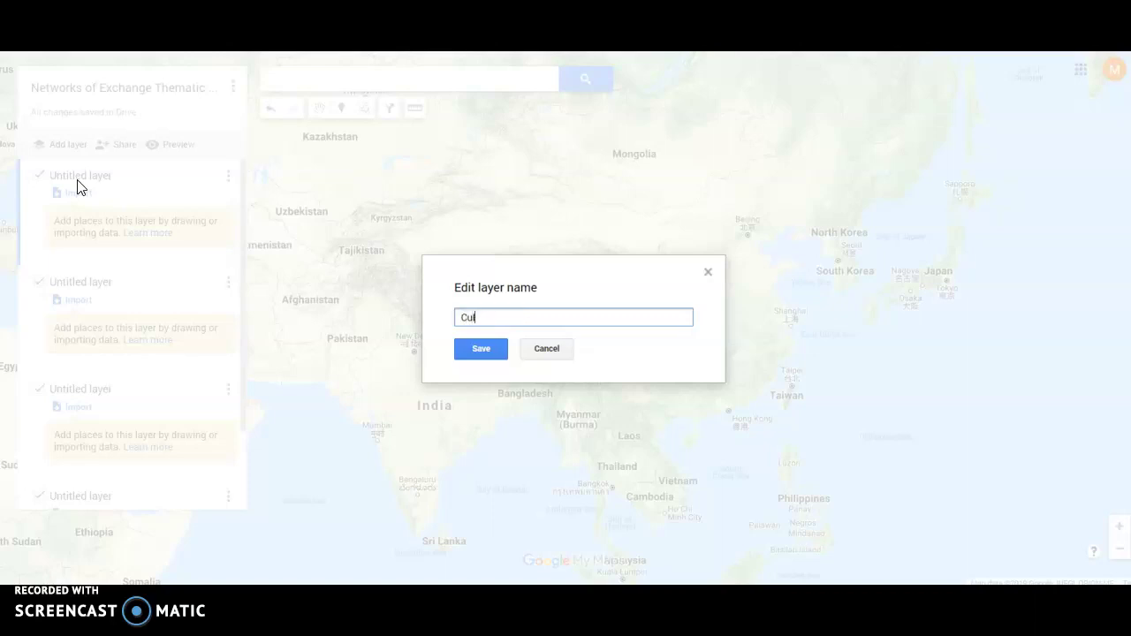
type("tural Map")
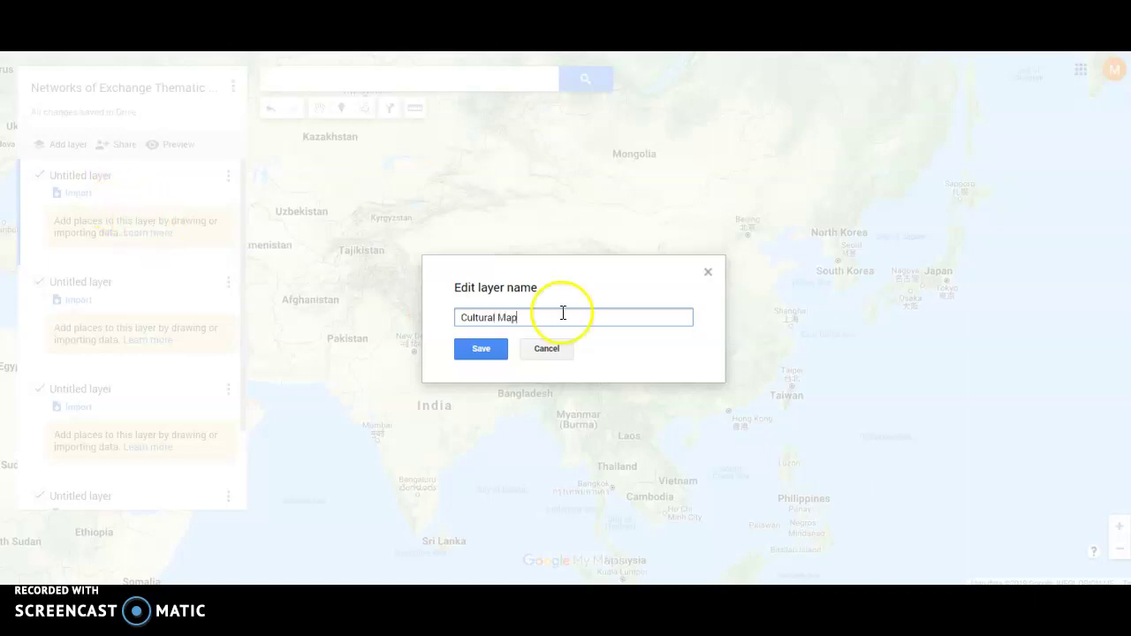
left_click(492, 350)
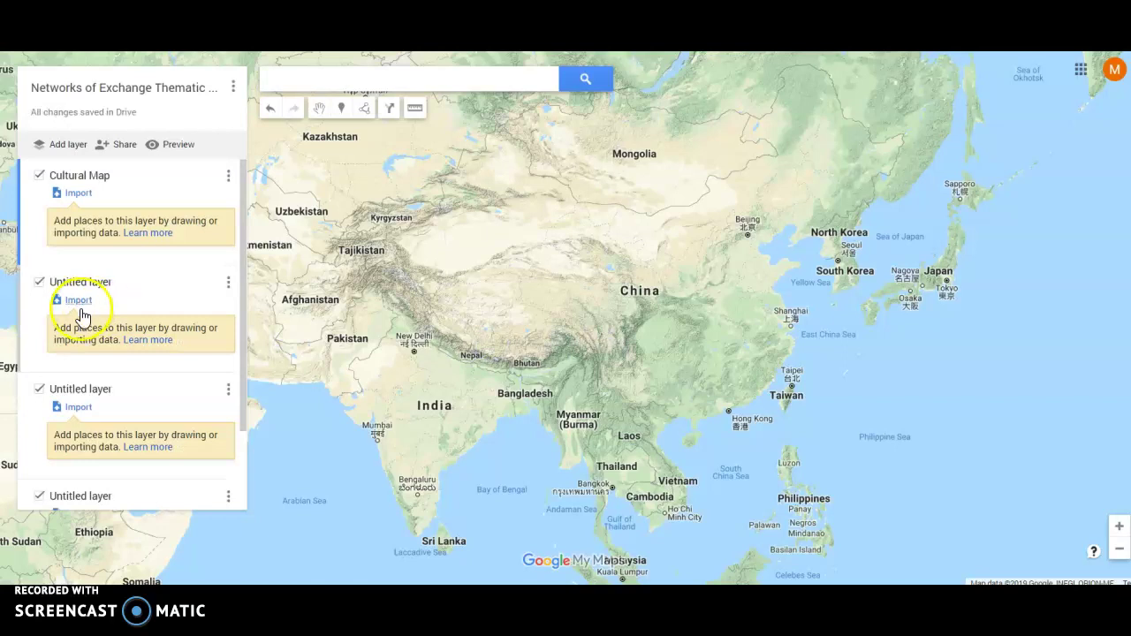
Rename the second layer as "Physical Features Map".
left_click(97, 290)
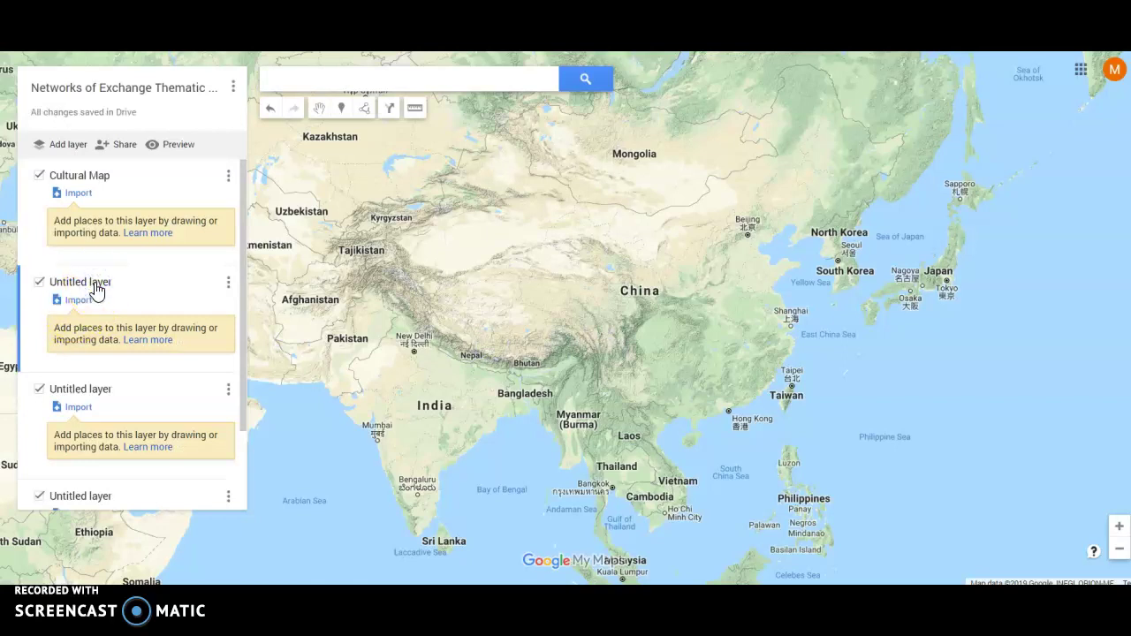
left_click(97, 290)
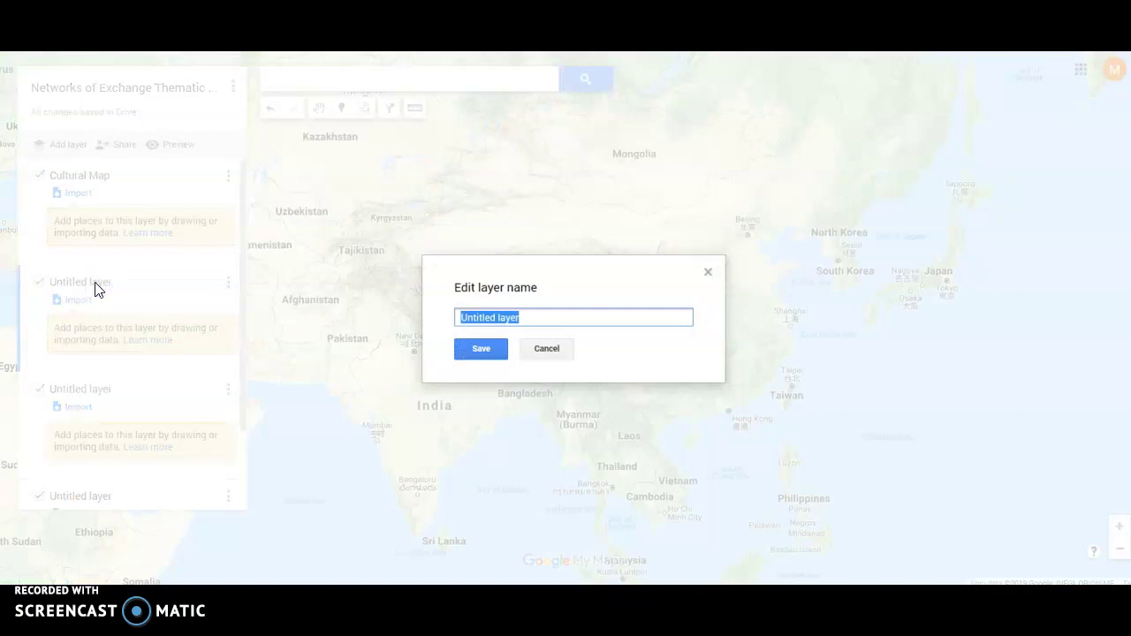
type("Phy")
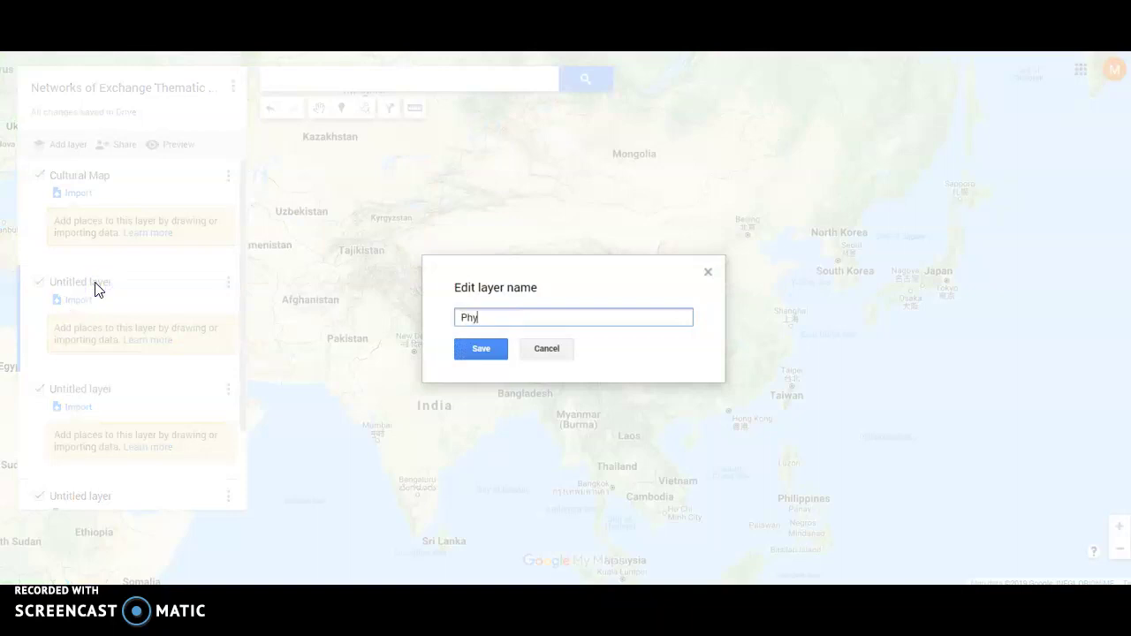
type("sical Features Map")
left_click(488, 348)
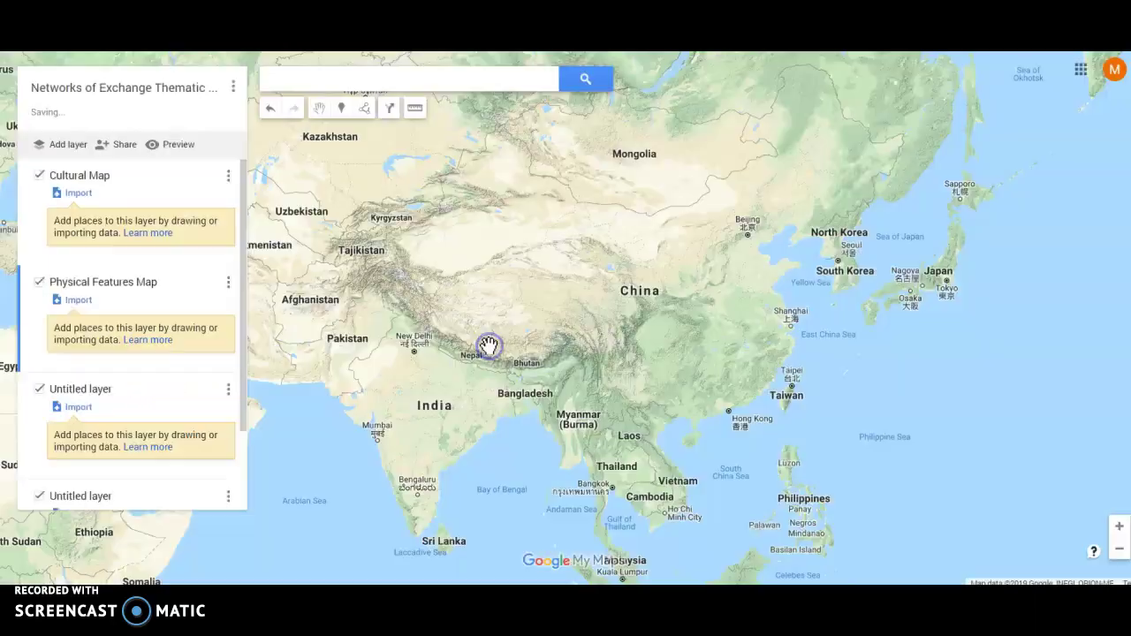
Rename the third layer as "Economic Map".
left_click(106, 397)
left_click(106, 397)
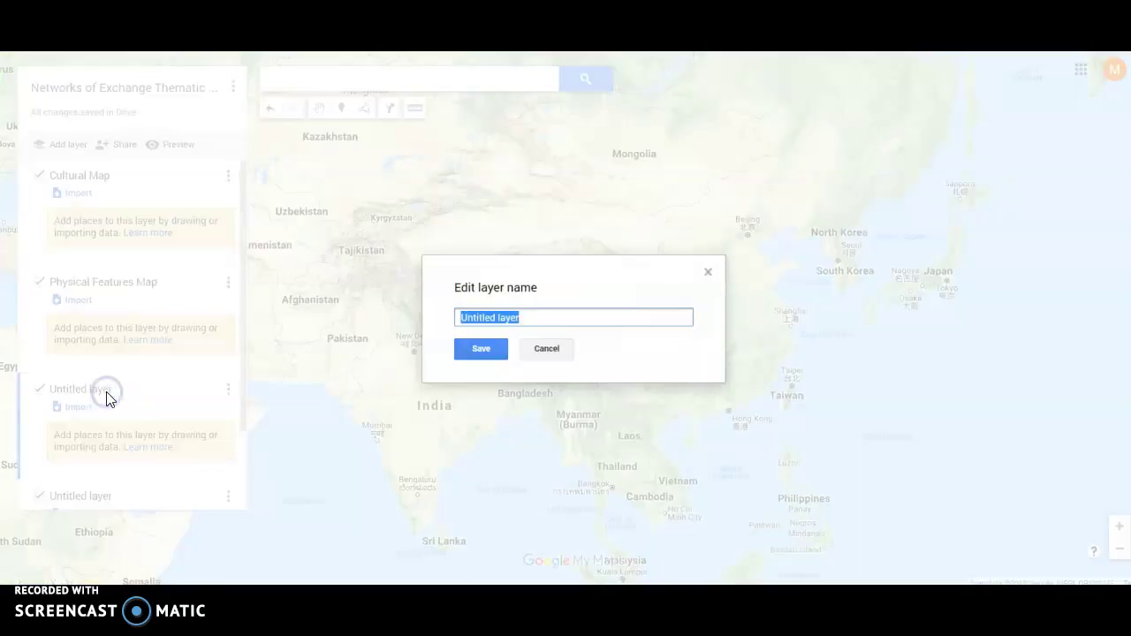
type("Econo")
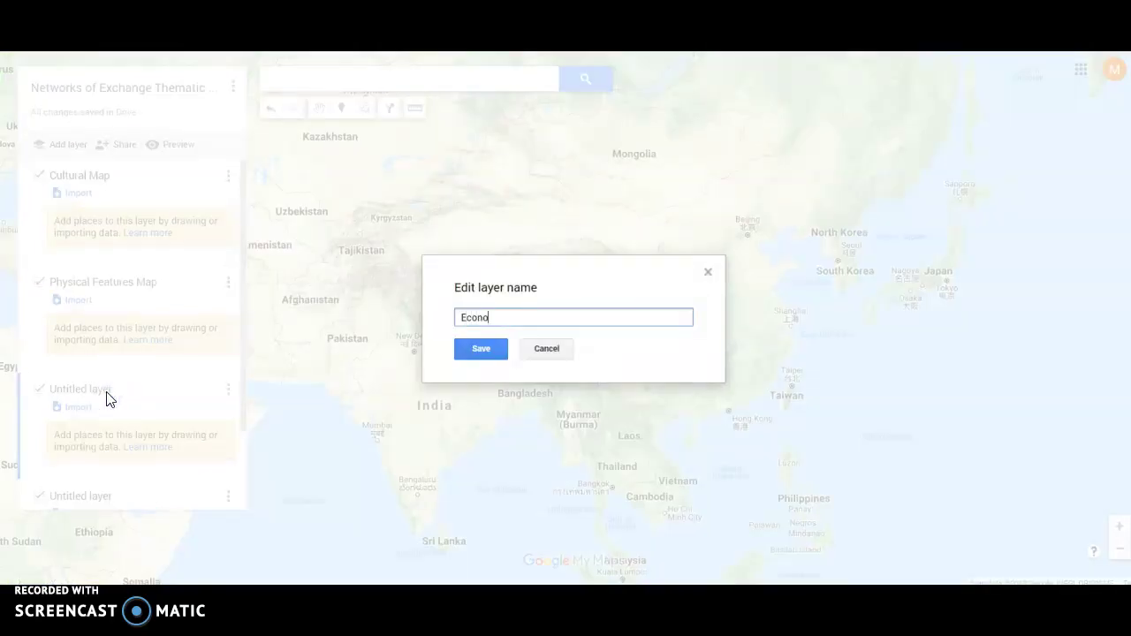
type("mic Map")
left_click(473, 352)
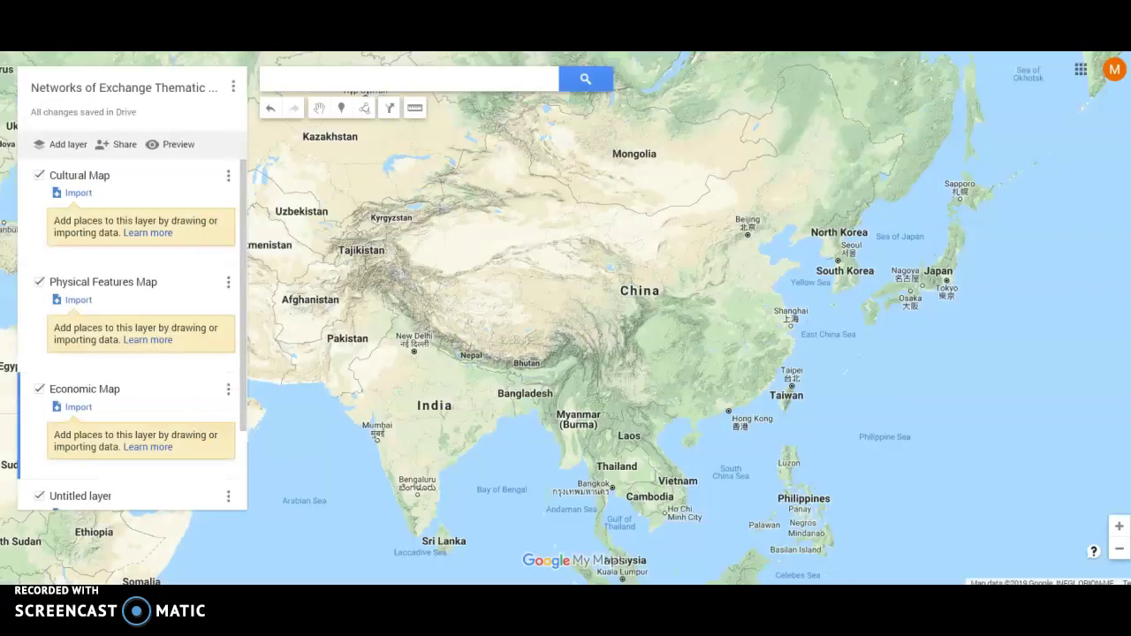
Rename the fourth layer as "Political Map".
scroll(92, 411, "down", 1)
left_click(83, 397)
left_click(83, 397)
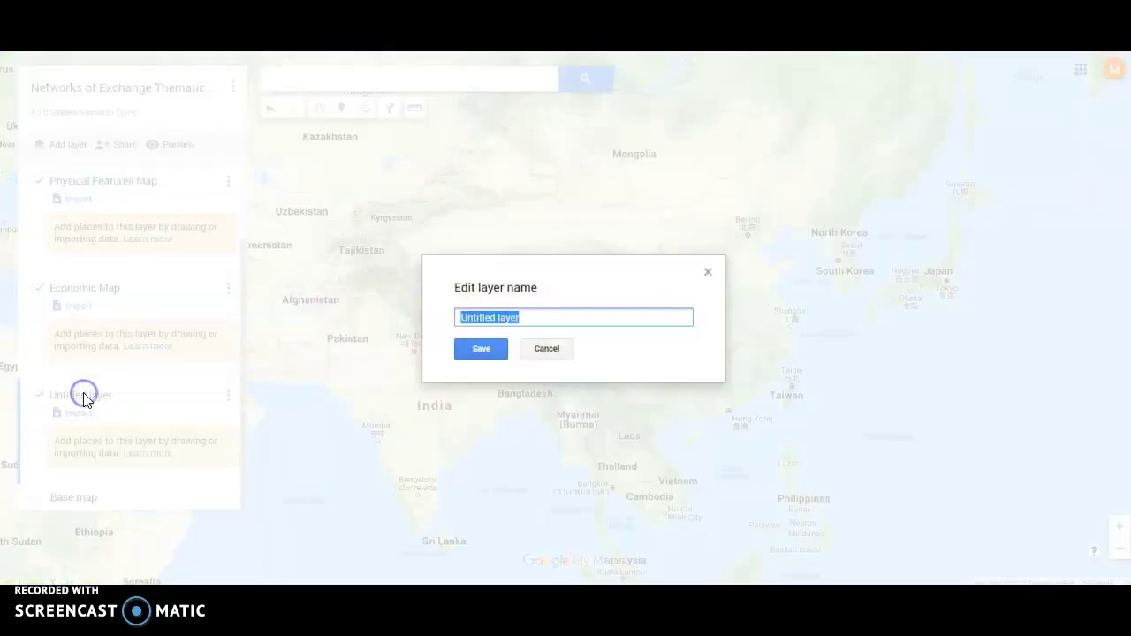
type("Politi")
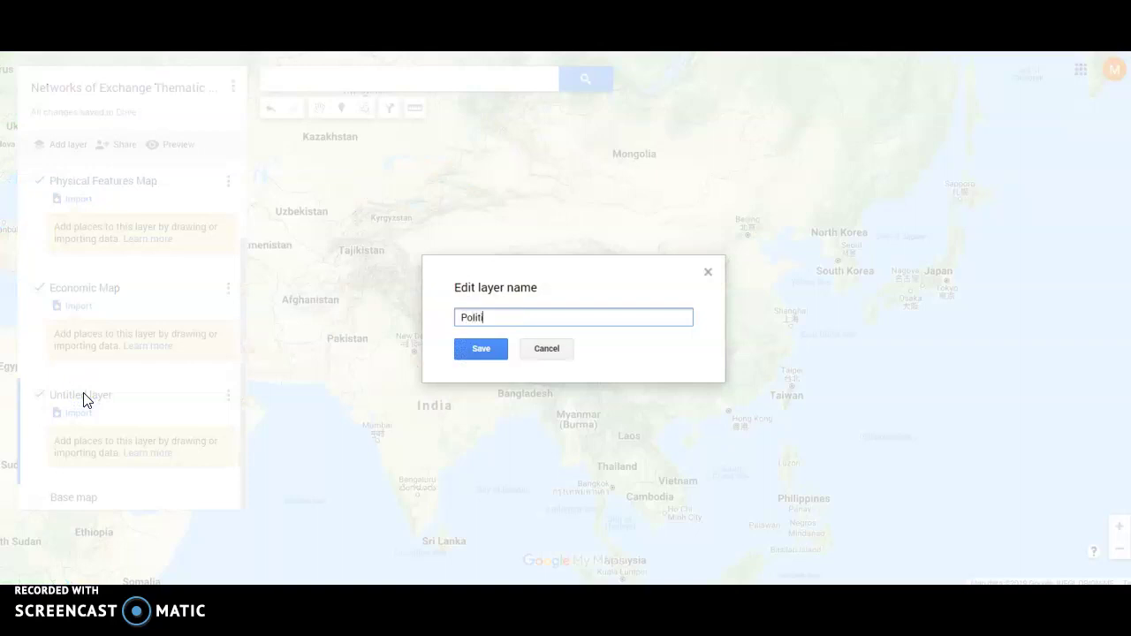
type("cal Map")
left_click(464, 354)
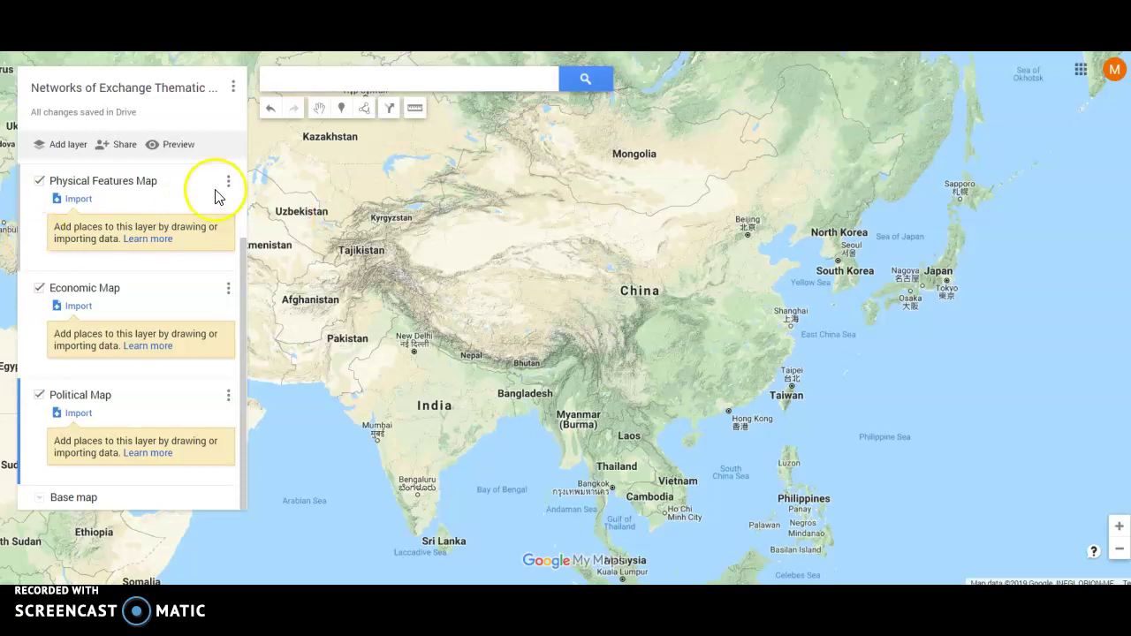
Switch to the My Maps Spread Sheet in Google Sheets and enter "Silk, Porcelian" as the goods traded for Chang'an (Xian).
scroll(199, 205, "up", 2)
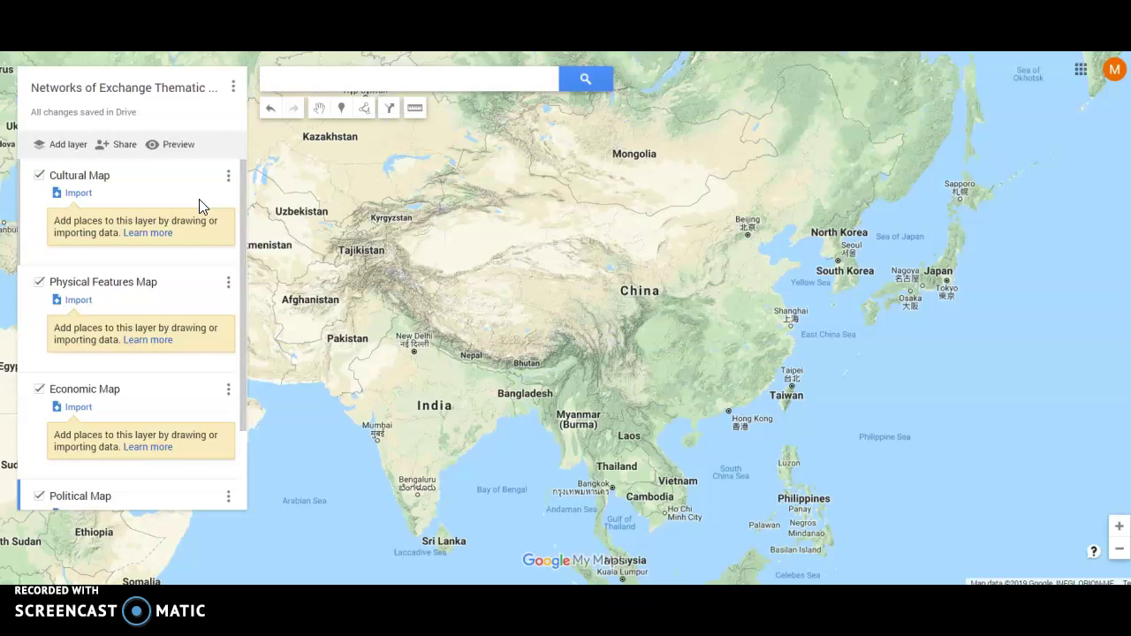
left_click(147, 206)
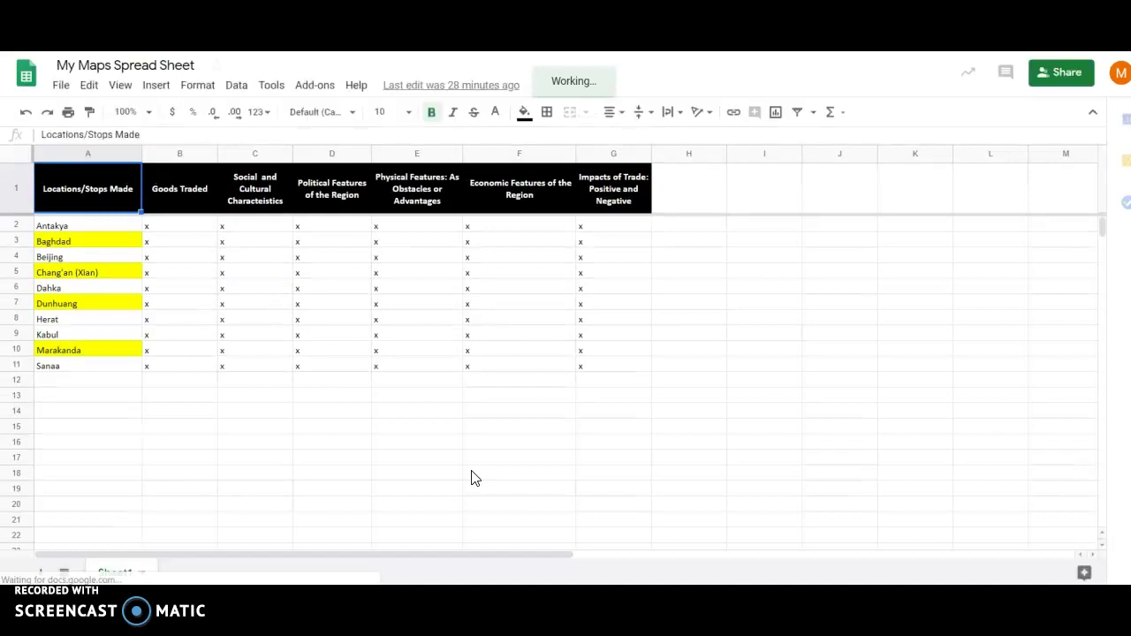
left_click(242, 359)
left_click(107, 237)
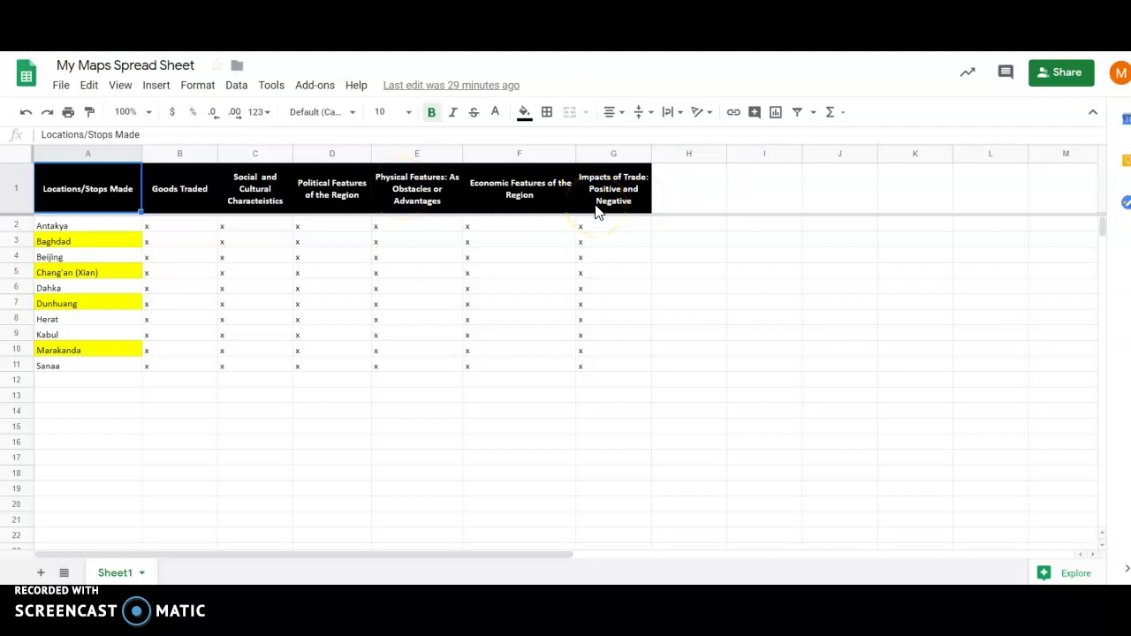
left_click(150, 244)
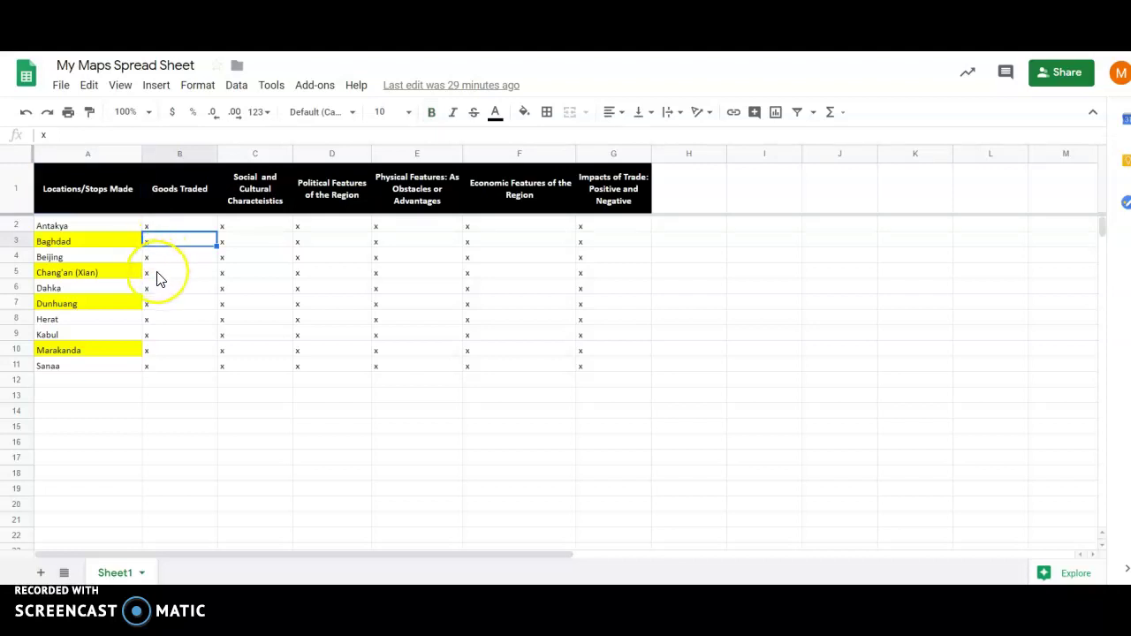
left_click(157, 275)
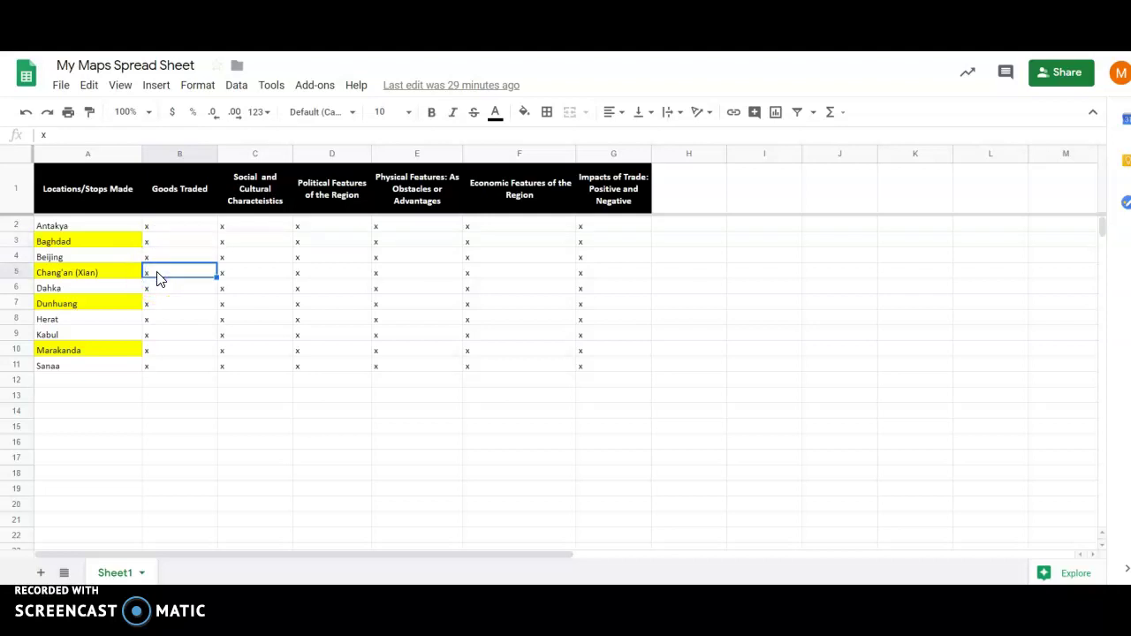
double_click(157, 271)
key("BackSpace")
type("Silk, Porcelian")
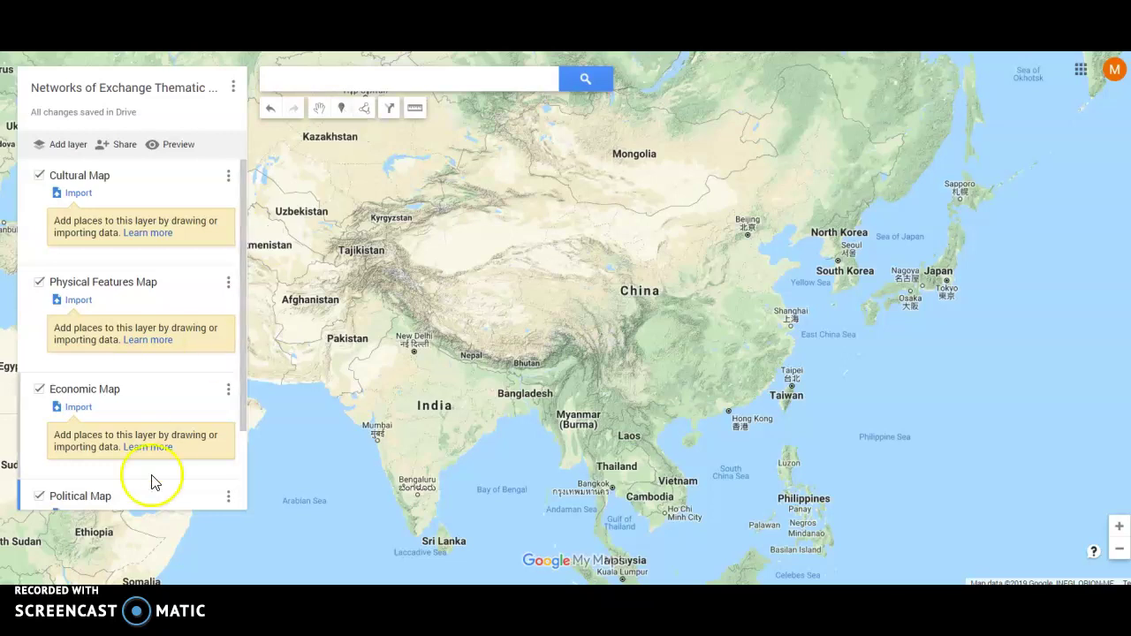
left_click(90, 564)
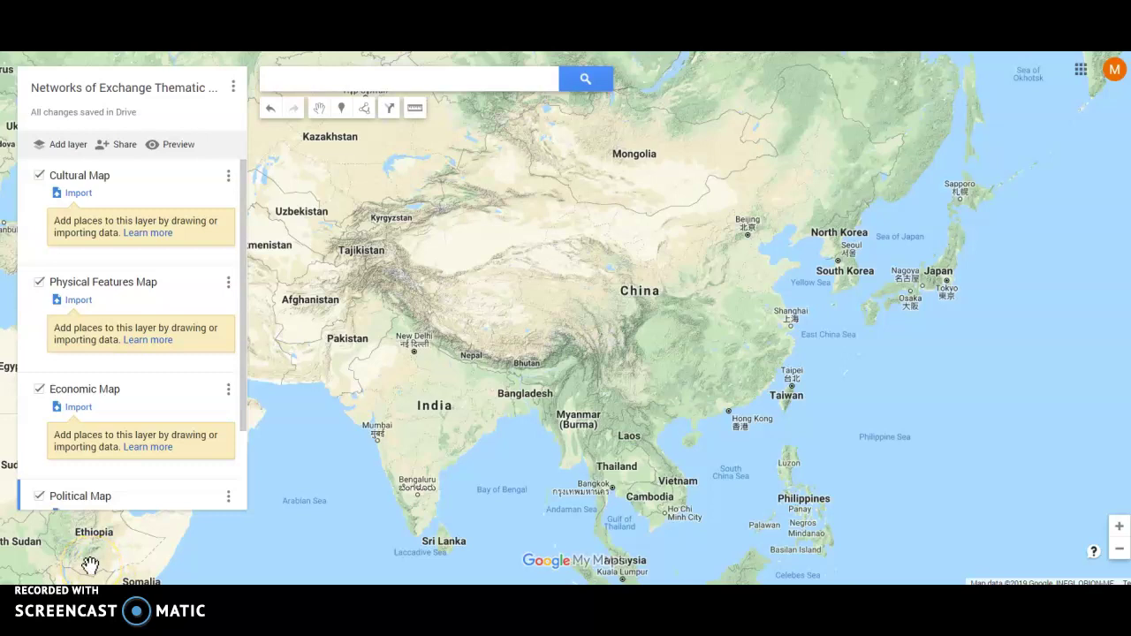
left_click(62, 565)
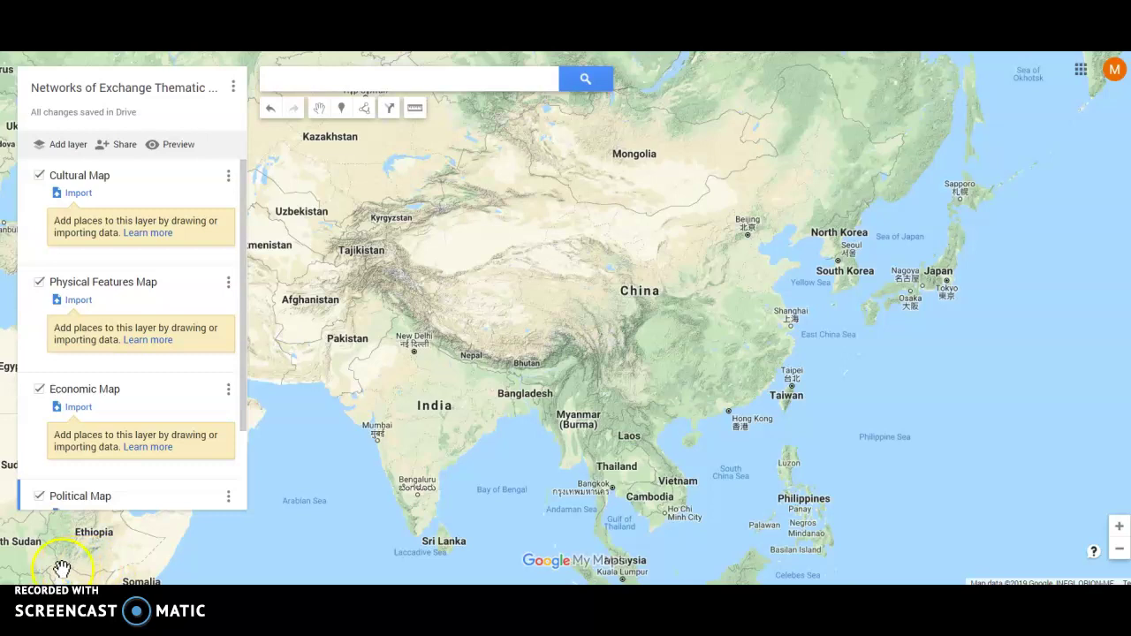